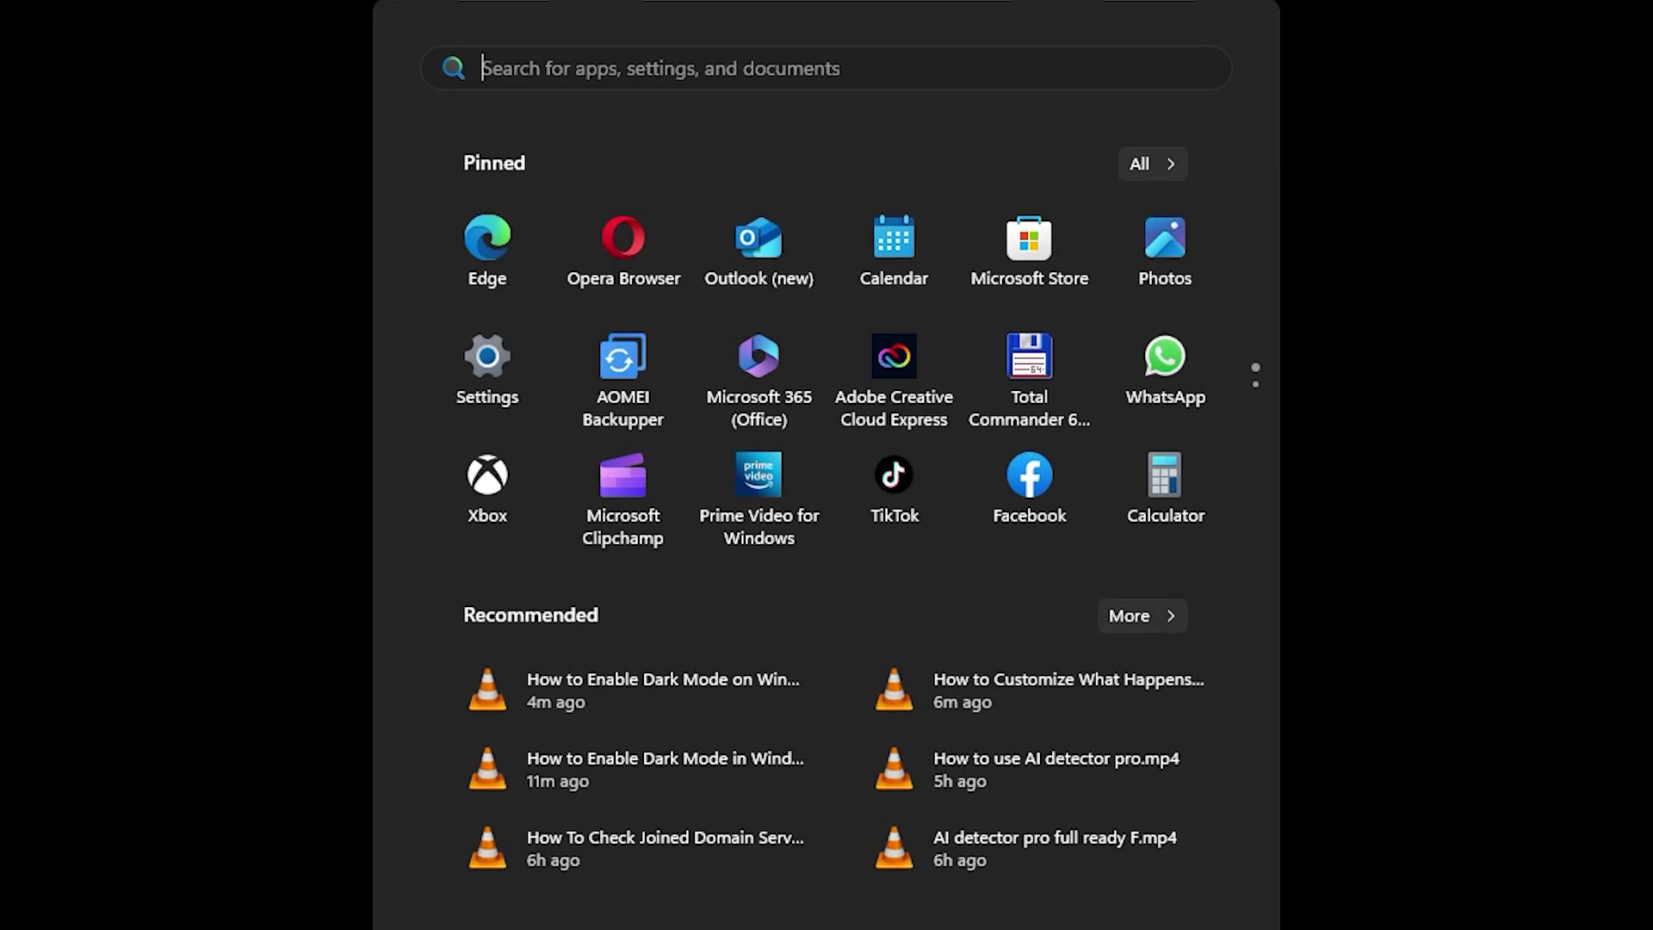
{"action": "type", "text": "contr"}
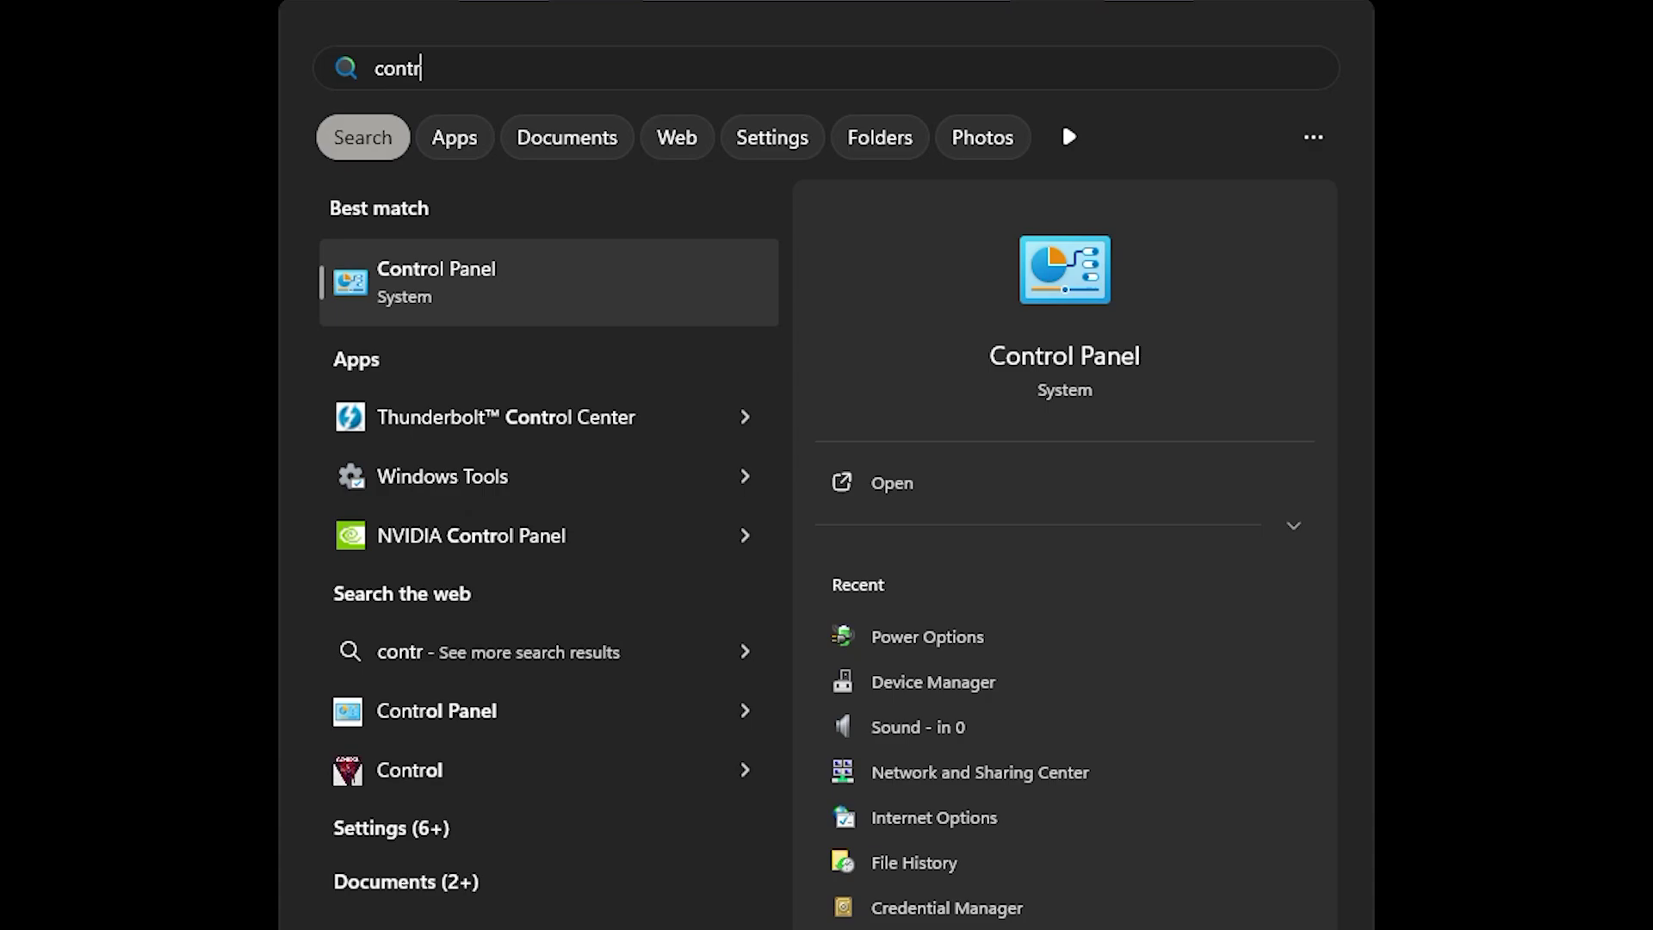
Launch Control Panel from the 'contr' Start search to show All Control Panel Items.
{"action": "left_click", "coordinate": [435, 296]}
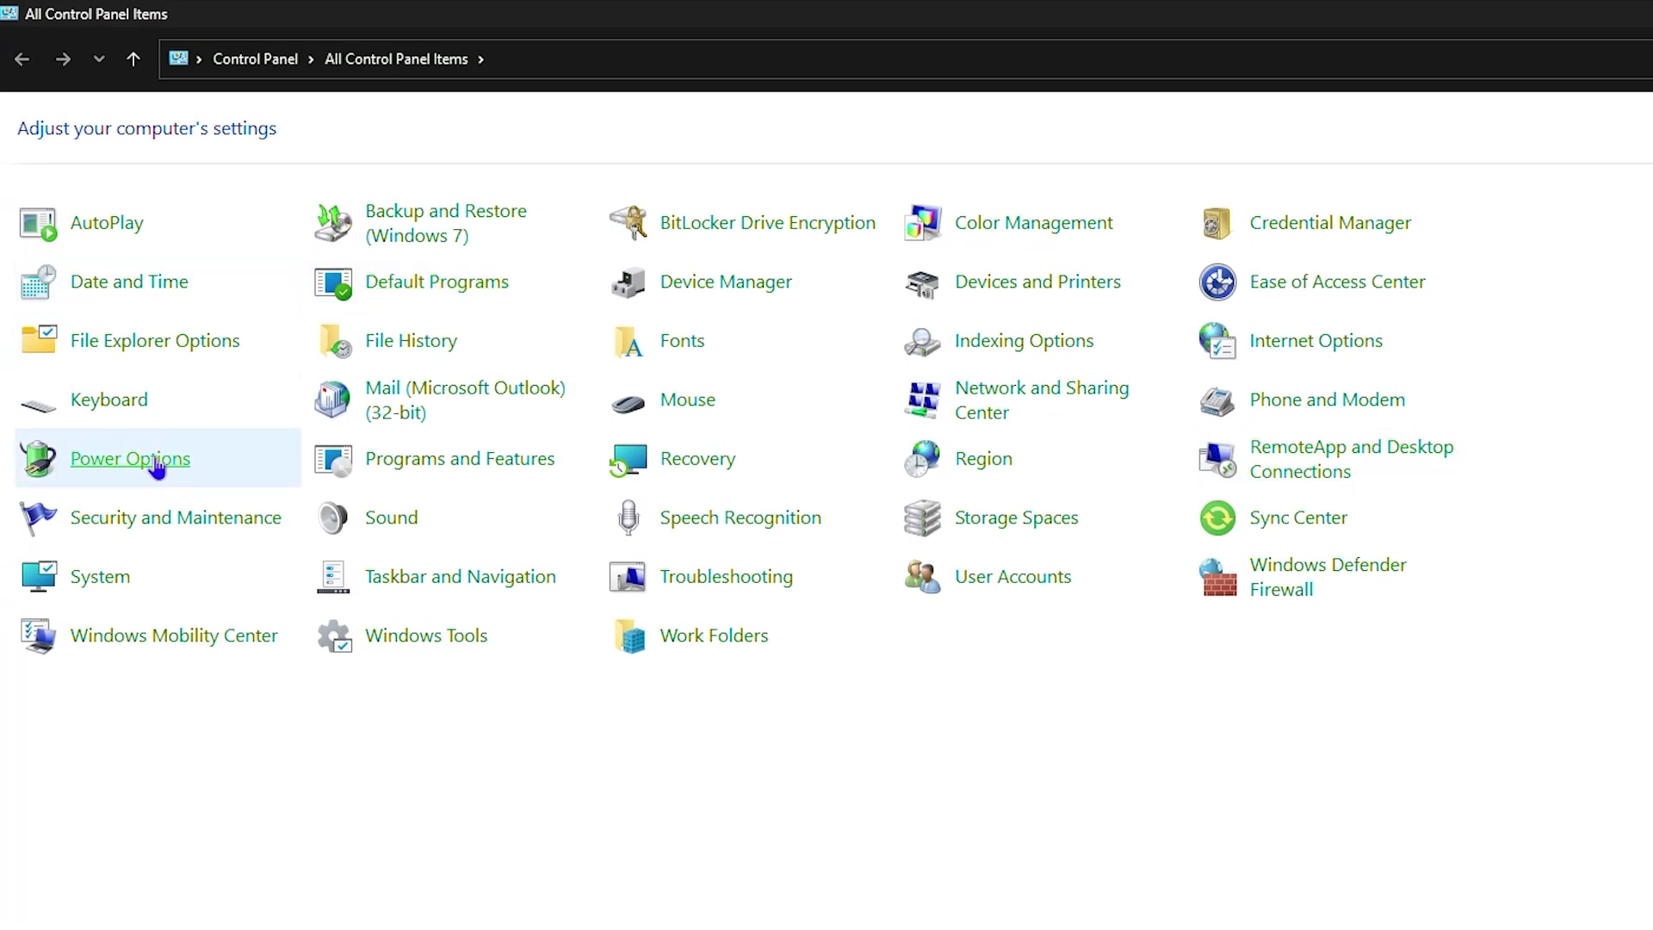
Open Power Options, where the High Performance plan is selected.
{"action": "left_click", "coordinate": [129, 459]}
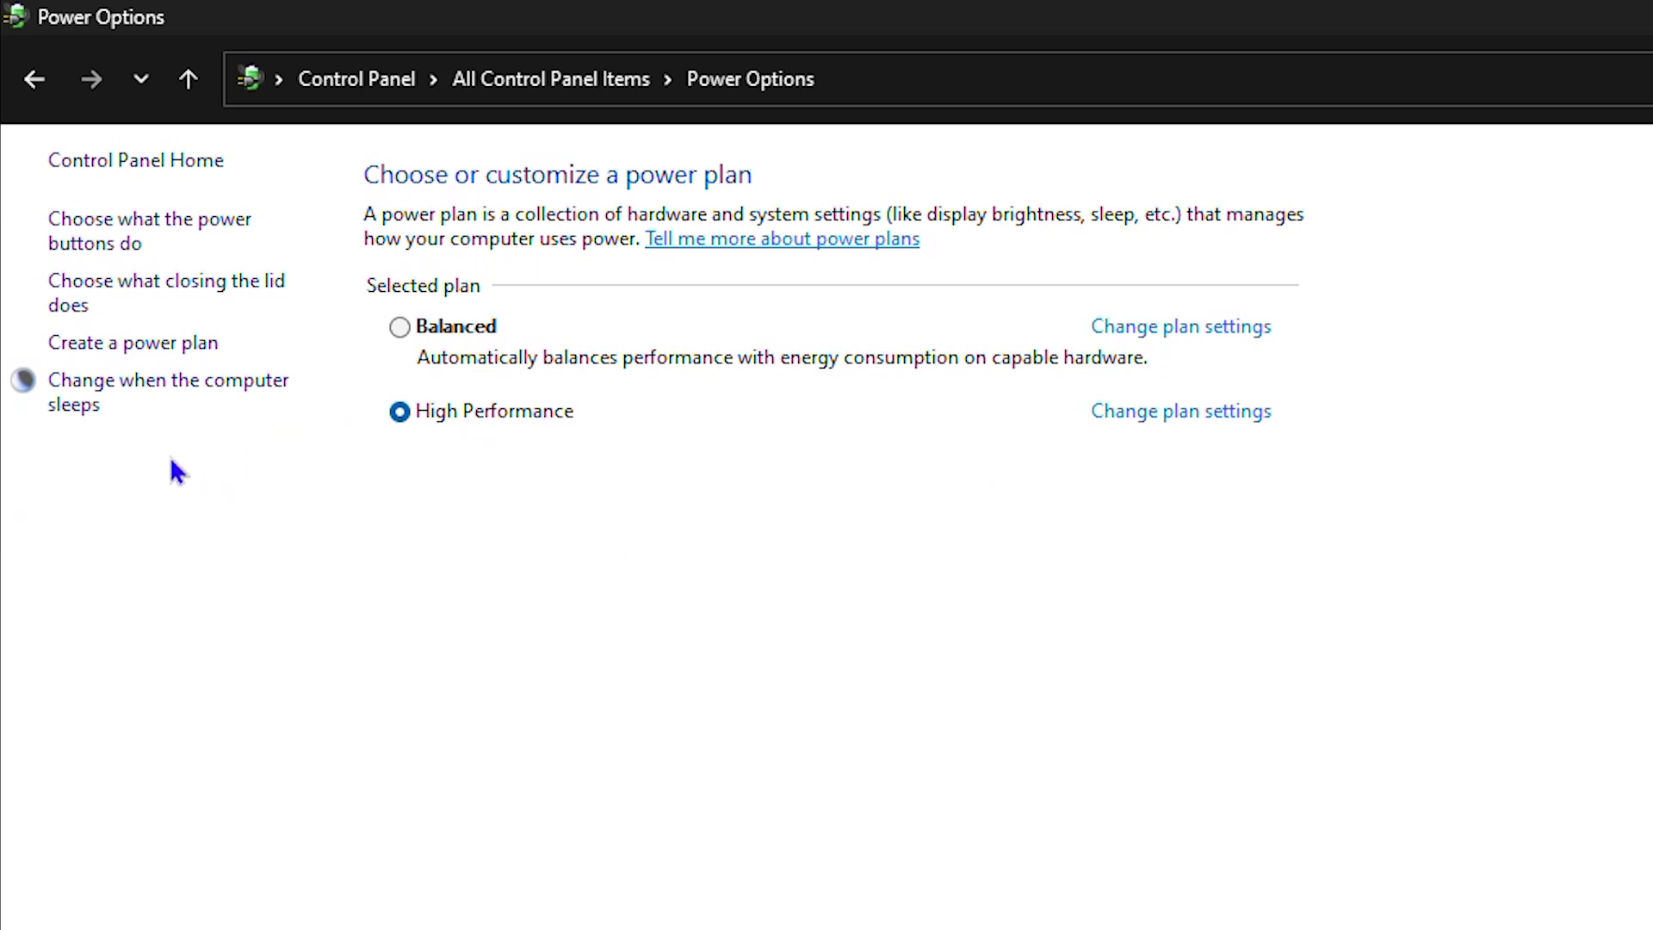
Open the High Performance plan's 'Change when the computer sleeps' settings page.
{"action": "left_click", "coordinate": [174, 391]}
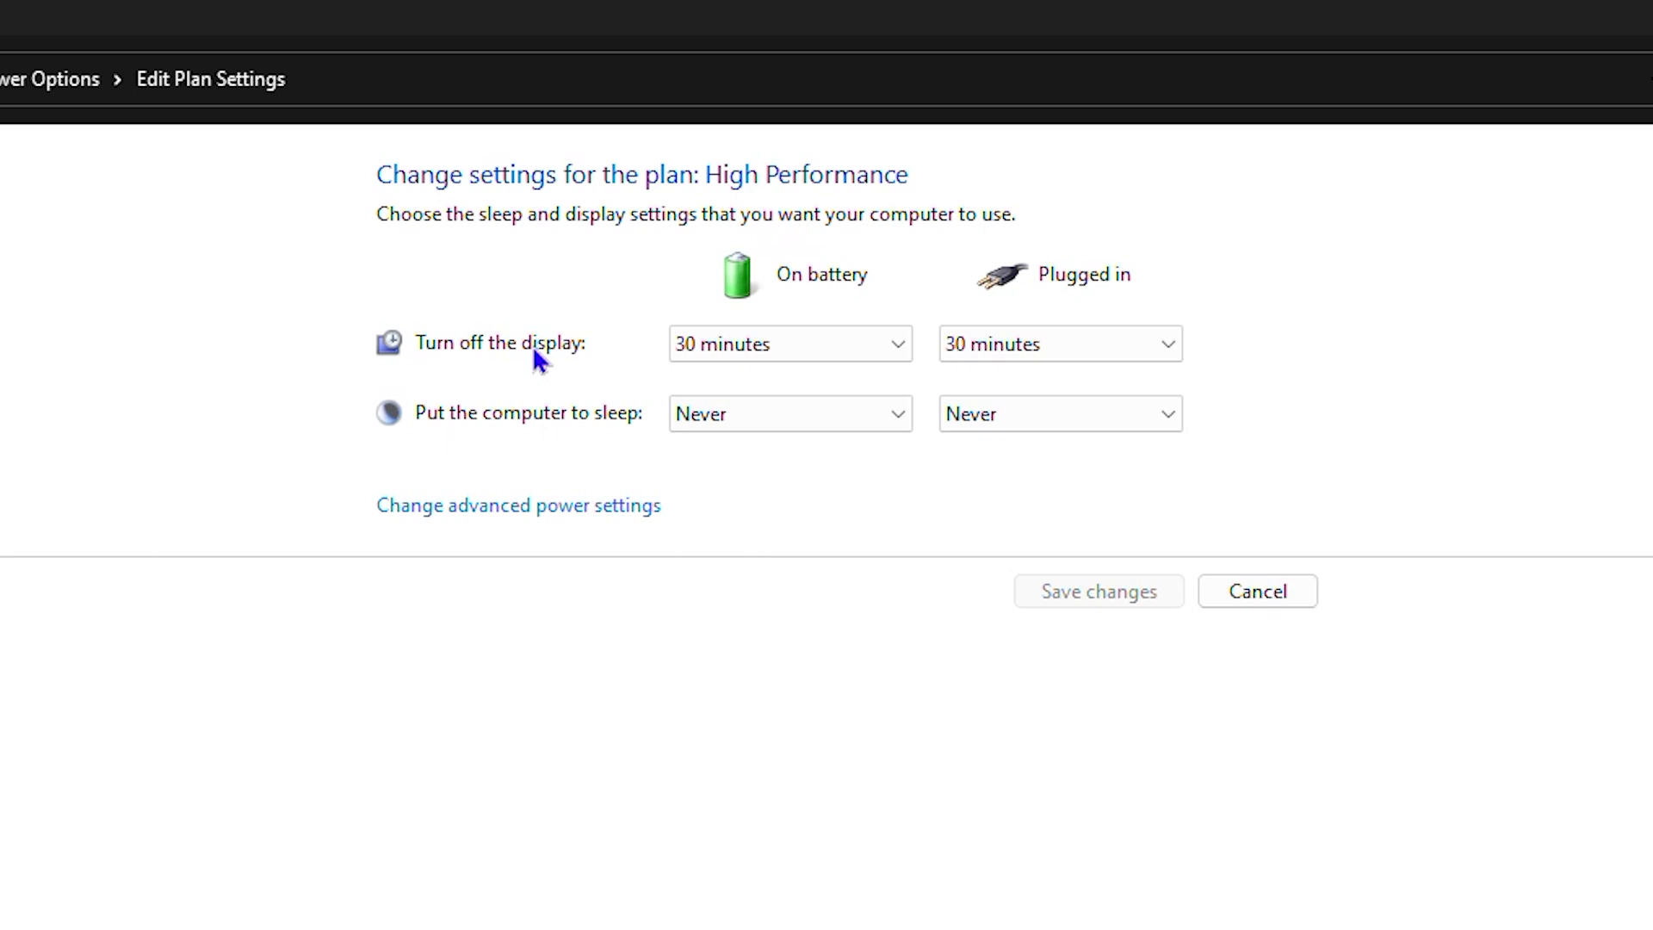
Set display turn-off to 15 minutes on battery and Never when plugged in.
{"action": "left_click", "coordinate": [898, 350]}
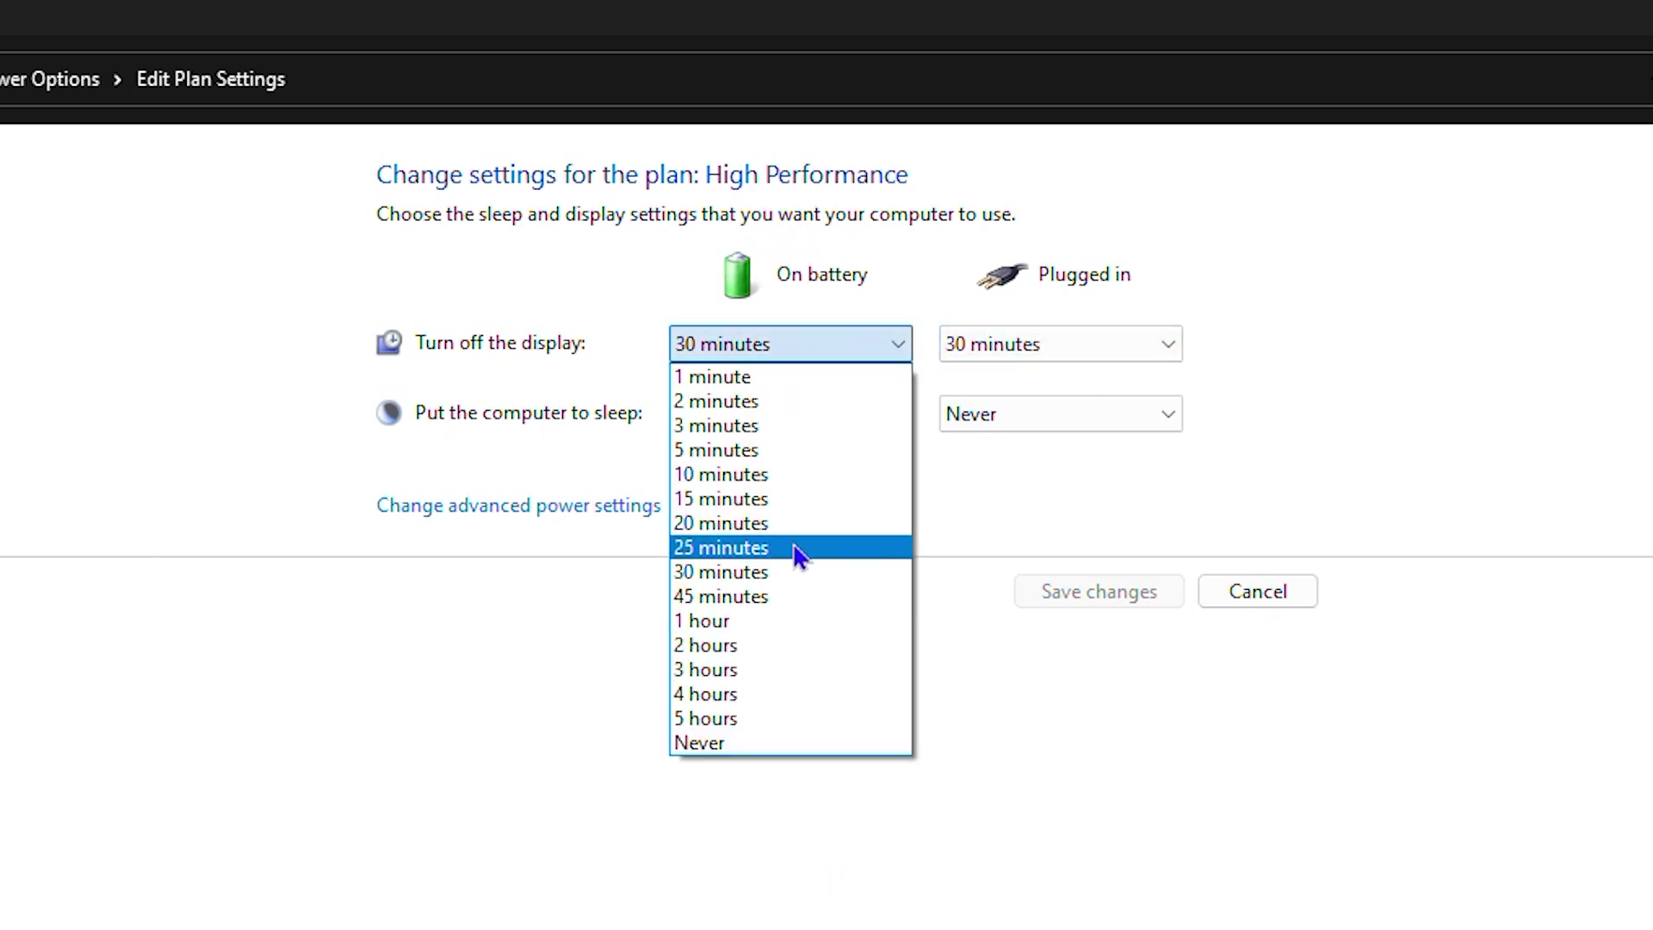
{"action": "left_click", "coordinate": [703, 498]}
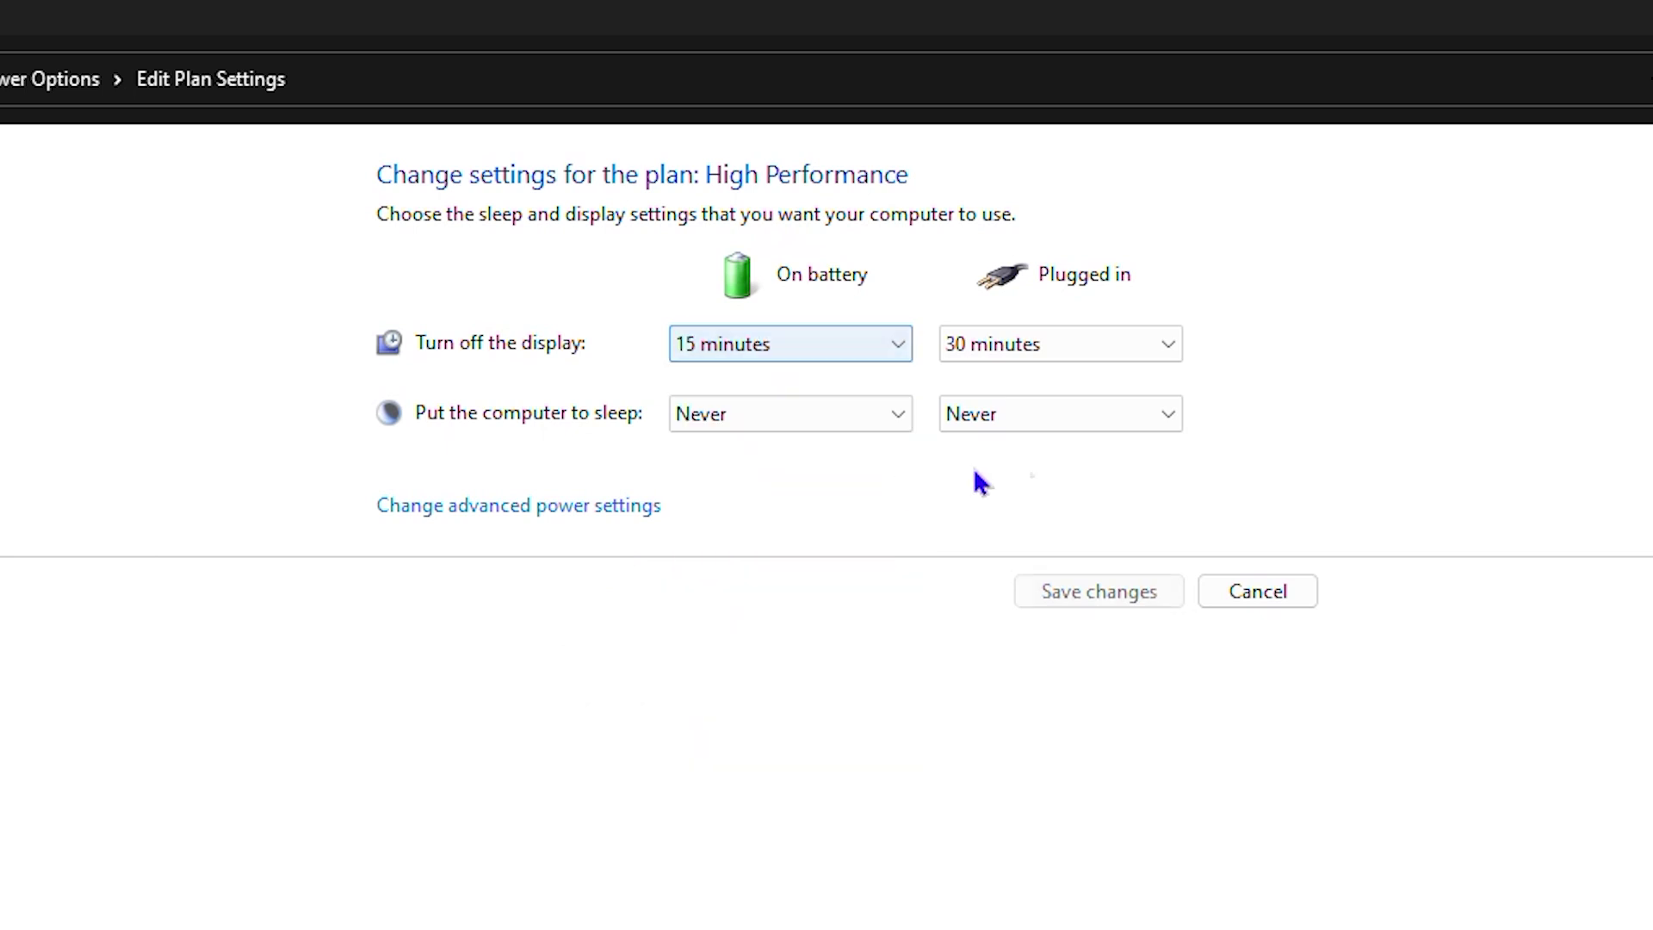
{"action": "left_click", "coordinate": [1163, 346]}
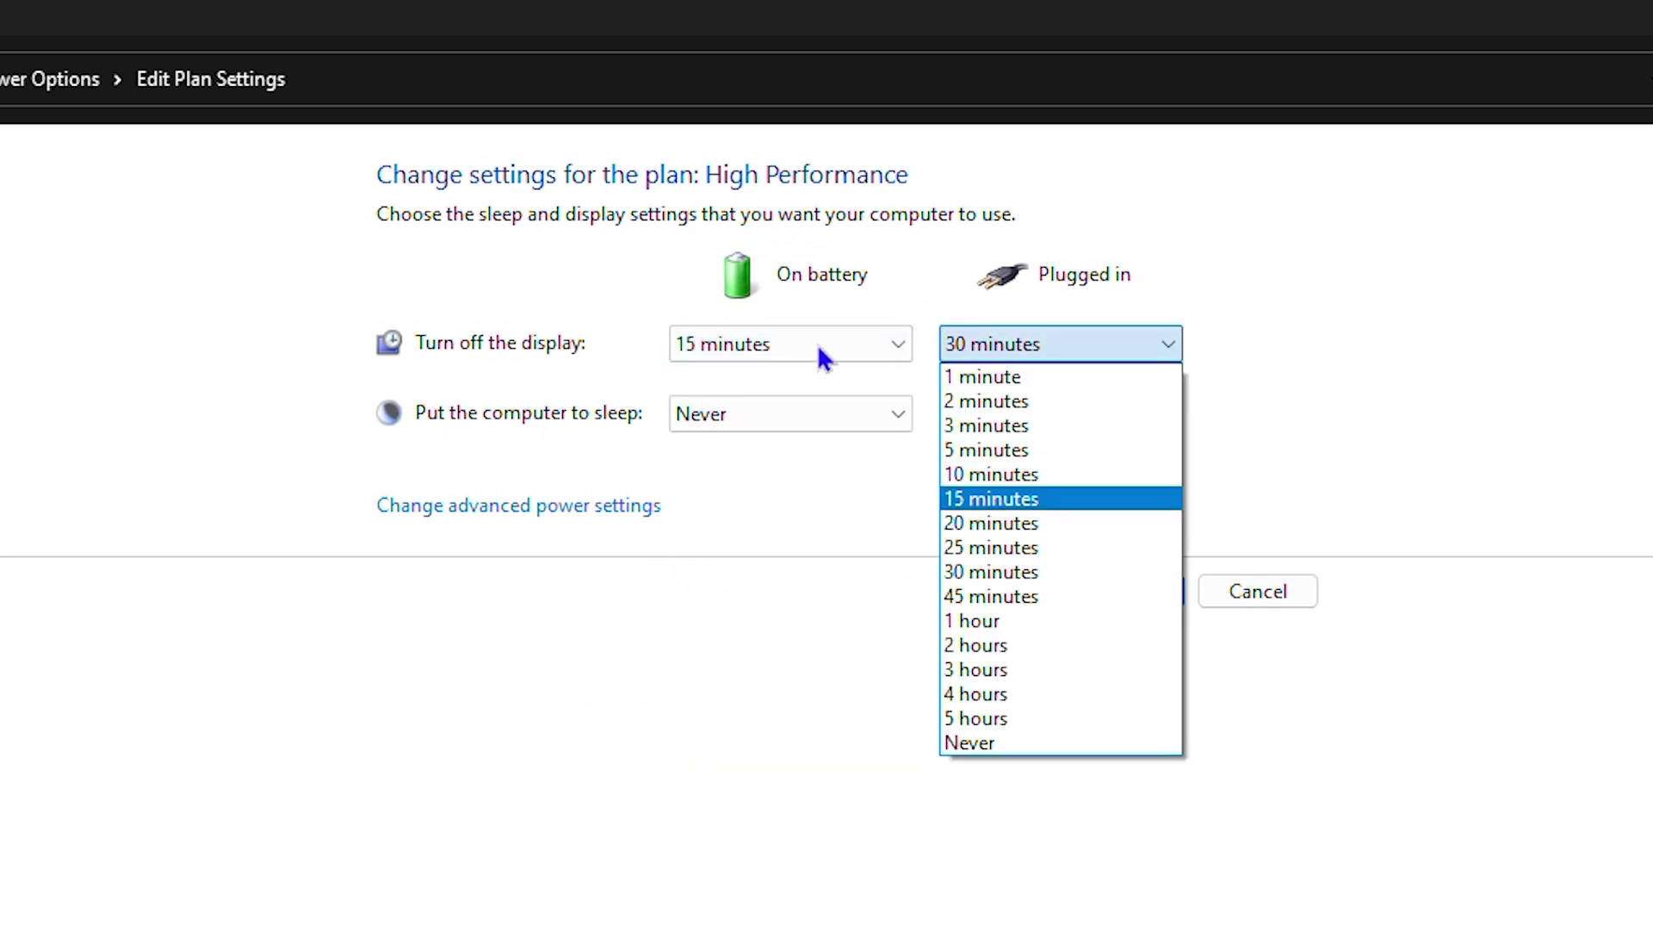
{"action": "left_click", "coordinate": [967, 744]}
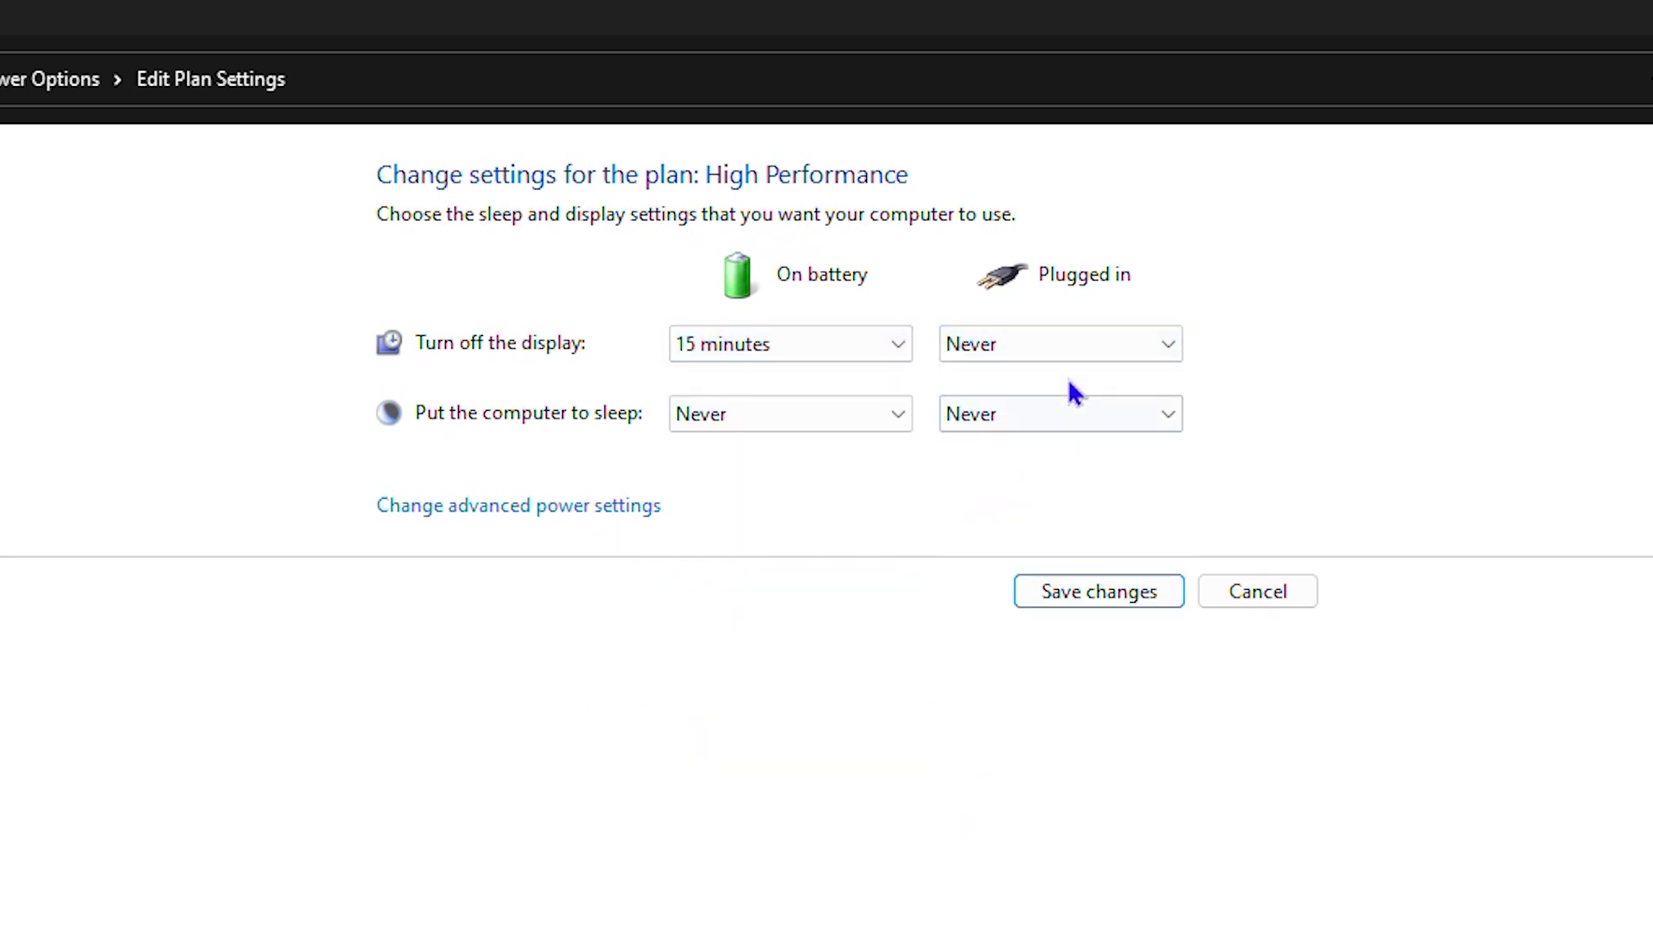
{"action": "left_click", "coordinate": [1069, 340]}
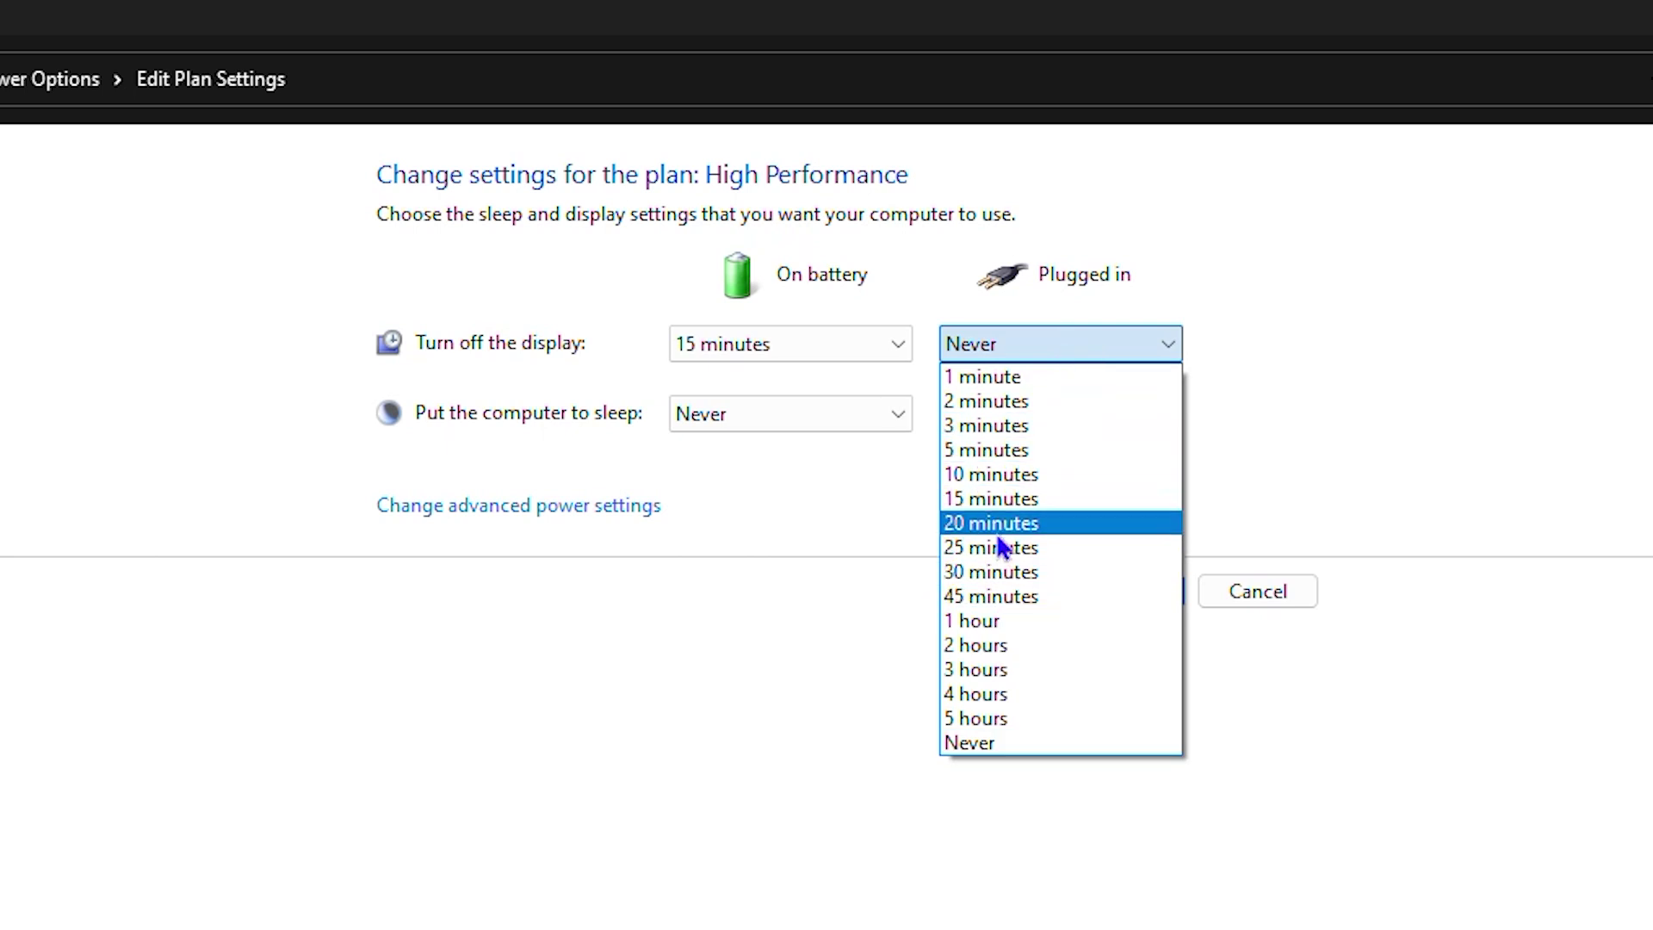
{"action": "left_click", "coordinate": [987, 742]}
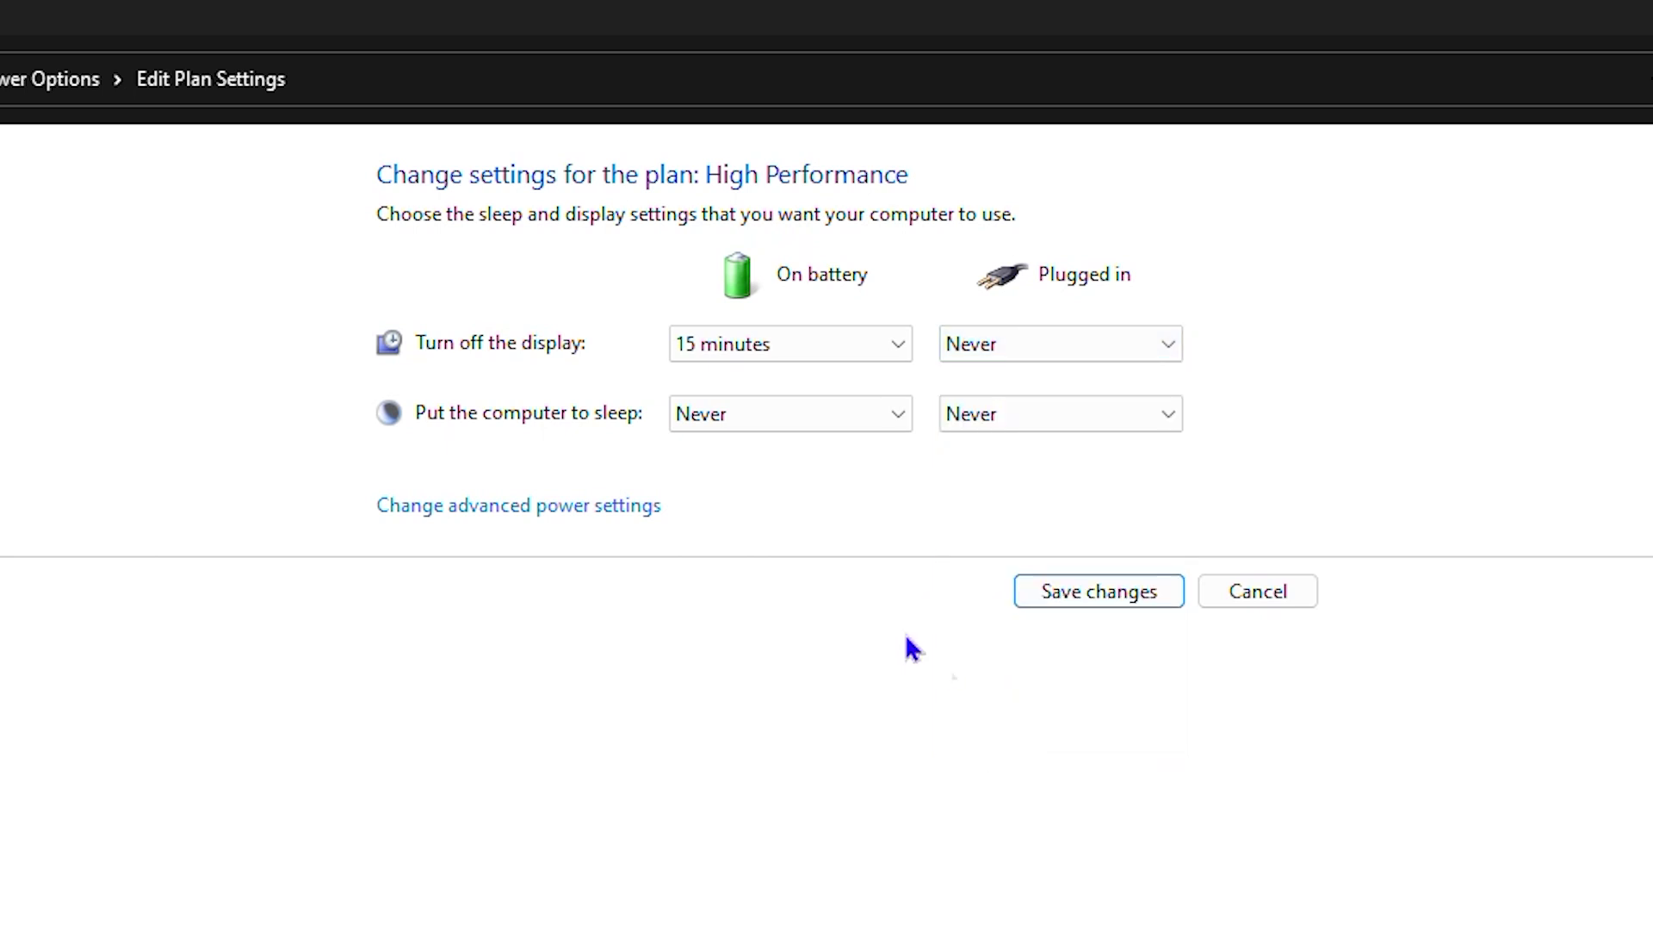